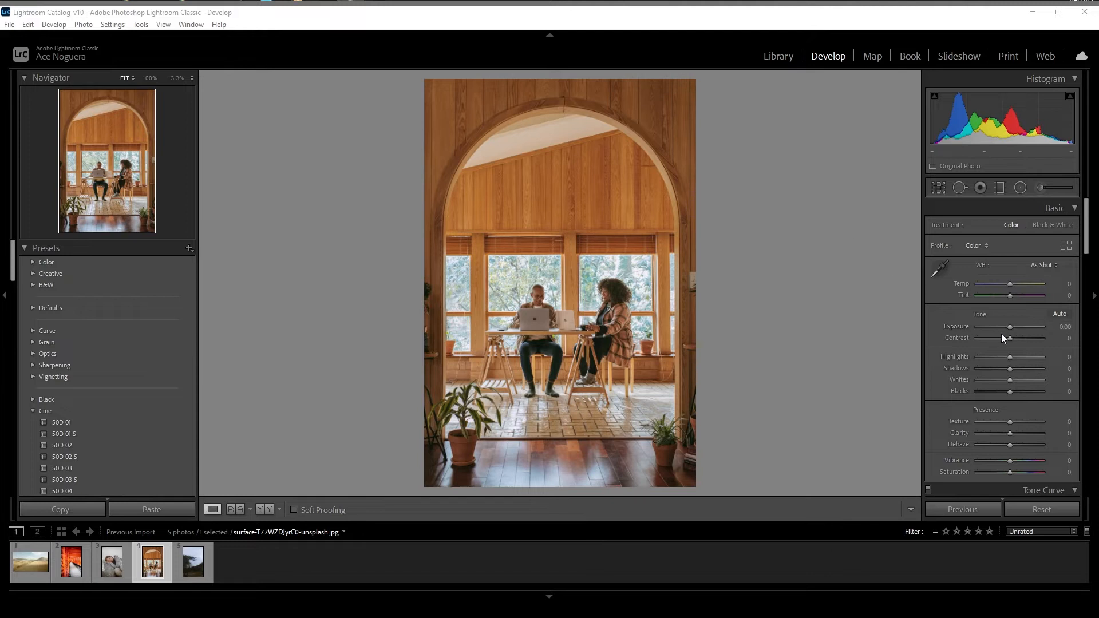
Apply automatic tone adjustments to the wooden interior photo and warm its white balance to a Temp of +15
left_click(1056, 314)
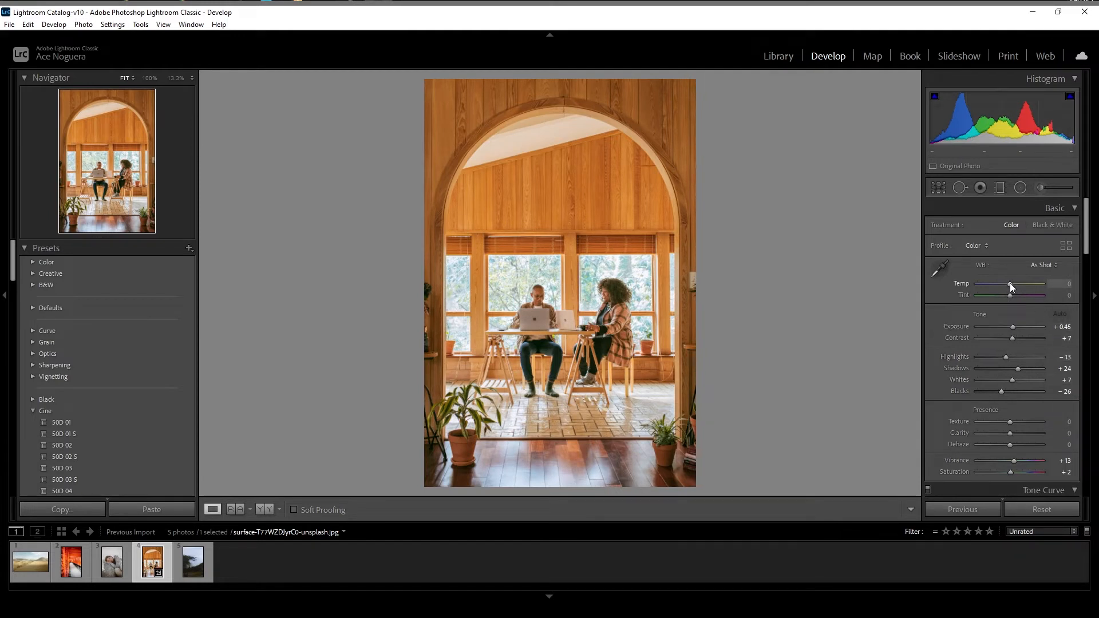
left_click_drag(1010, 284, 1011, 284)
key("Up")
key("Up")
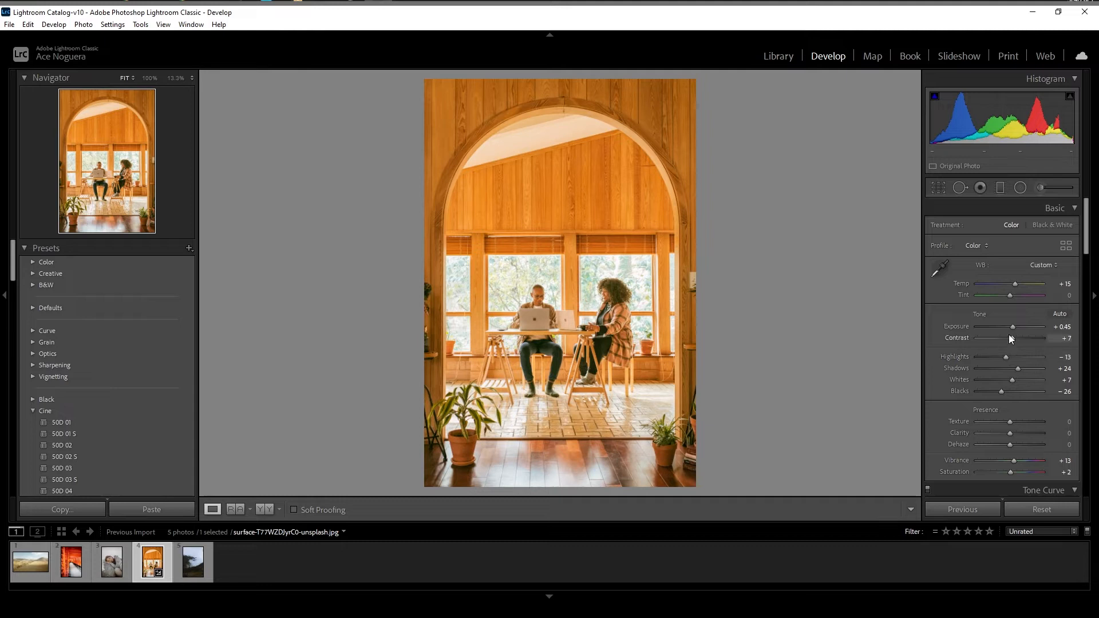
Lower the interior photo's Exposure to +0.15
key("Down")
key("Down")
key("Down")
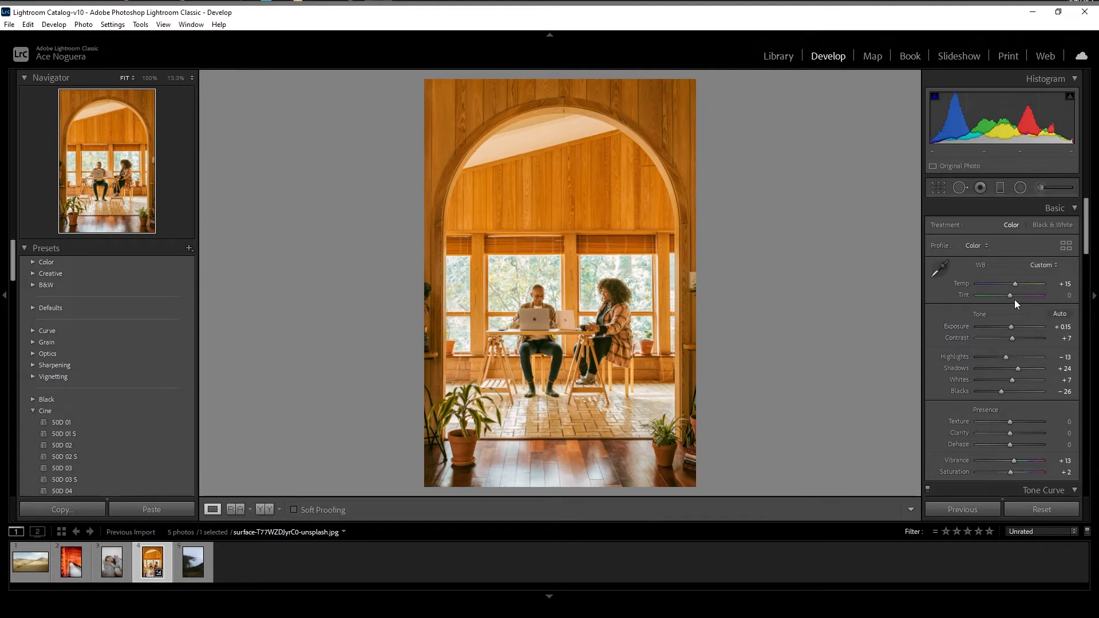
Shape the tone curve with a raised shadow point and a lowered highlight point at input 188, output 170
scroll(1014, 298, "down", 5)
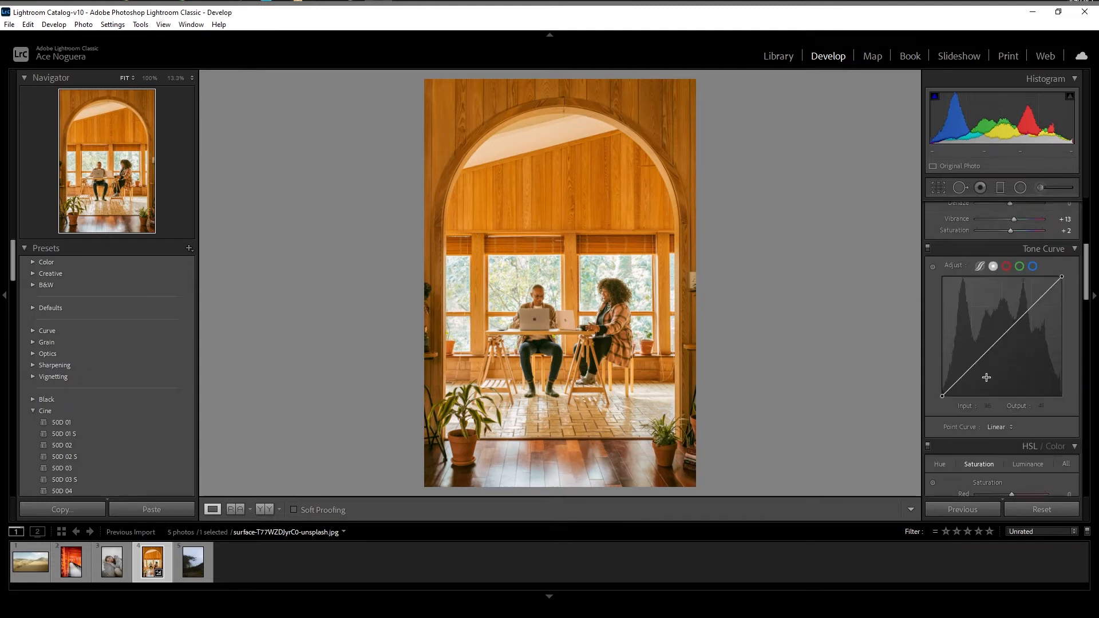
left_click_drag(970, 368, 969, 362)
left_click_drag(1018, 310, 1031, 316)
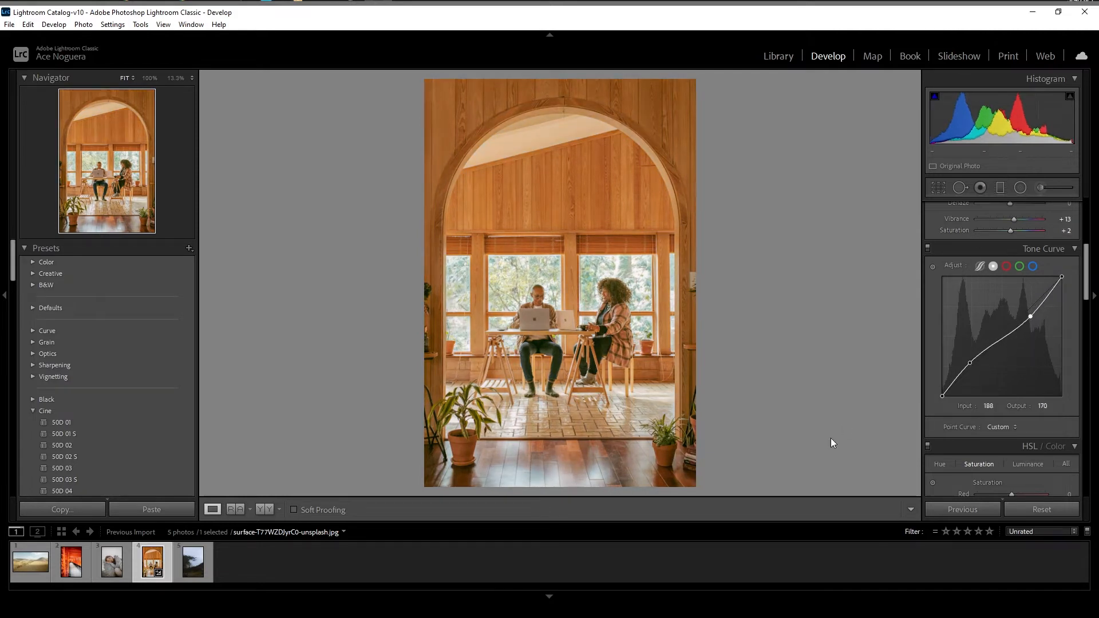
scroll(933, 456, "up", 5)
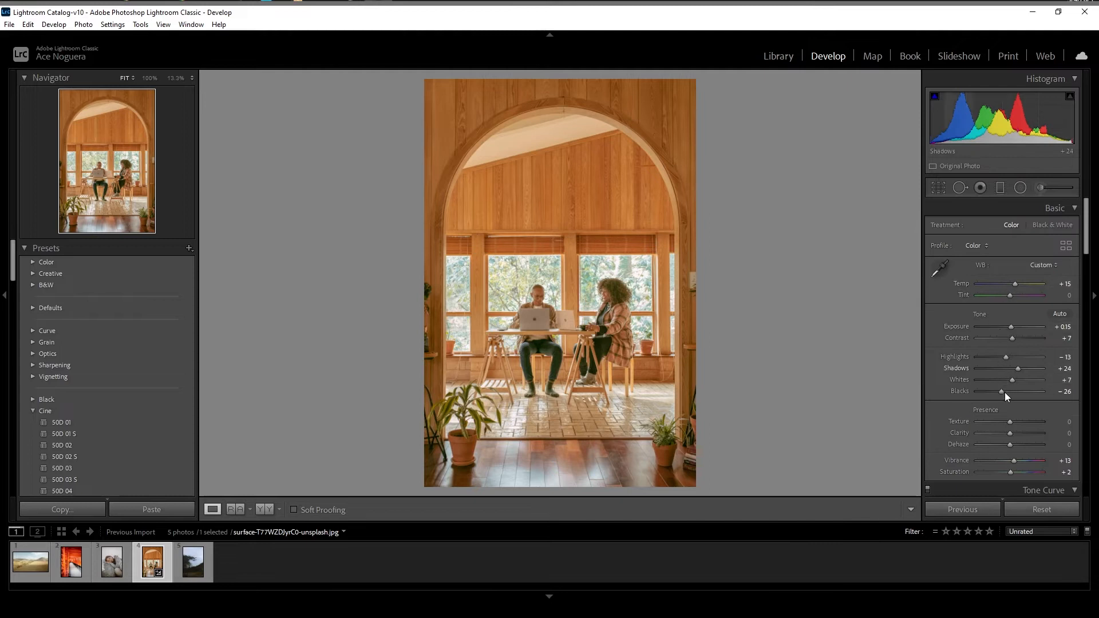
scroll(990, 355, "down", 4)
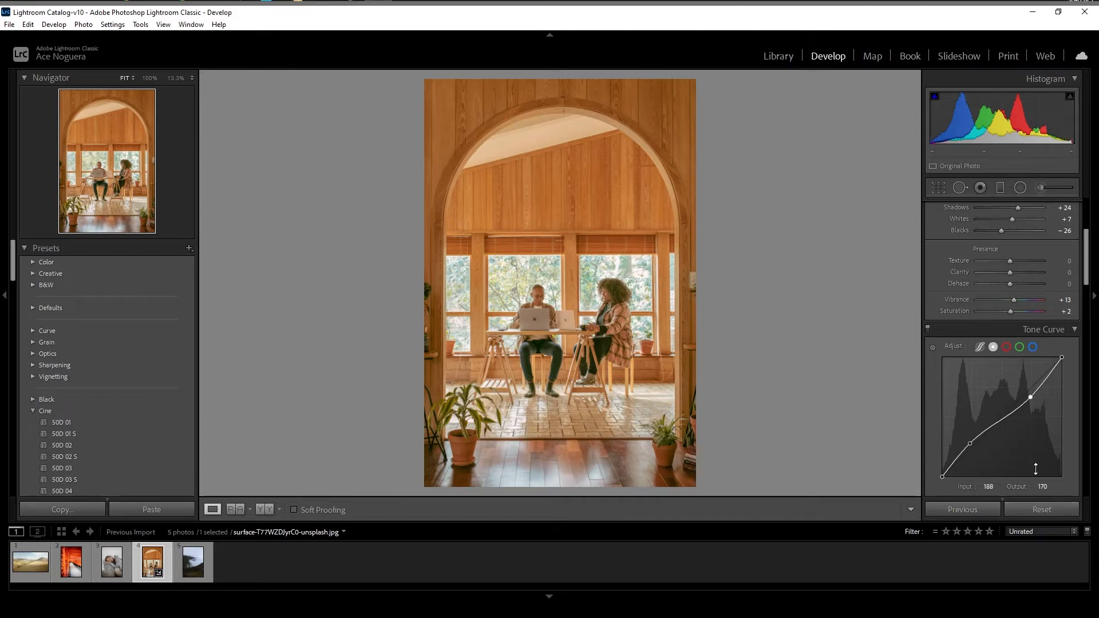
scroll(1036, 461, "up", 3)
scroll(1001, 343, "down", 3)
scroll(994, 260, "down", 2)
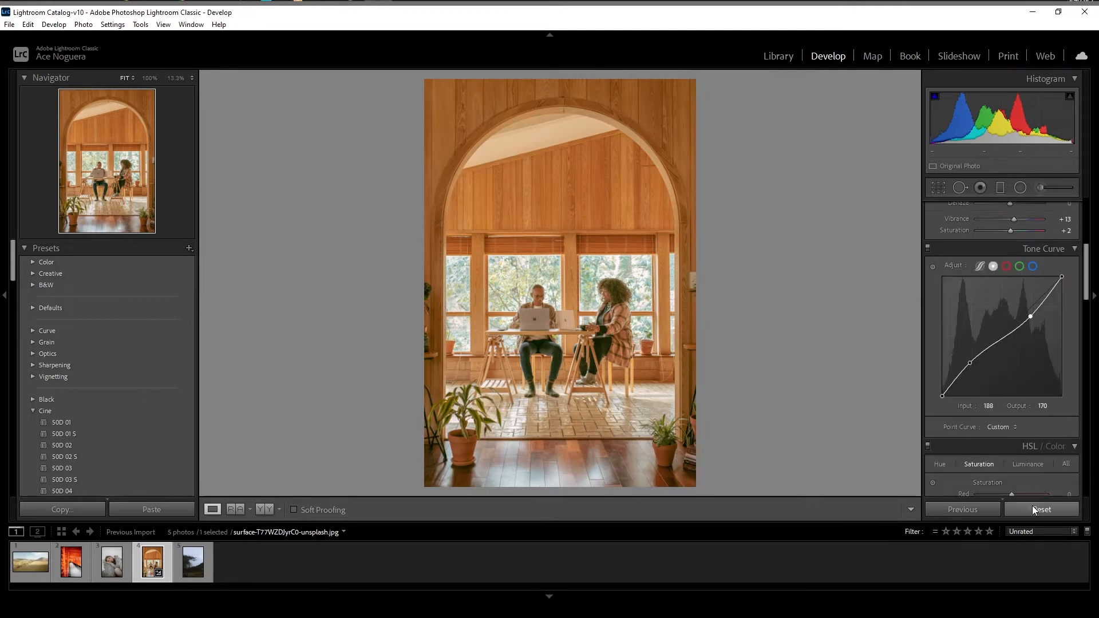
Reset Vibrance, Contrast and Highlights of the interior photo to 0
scroll(990, 434, "up", 2)
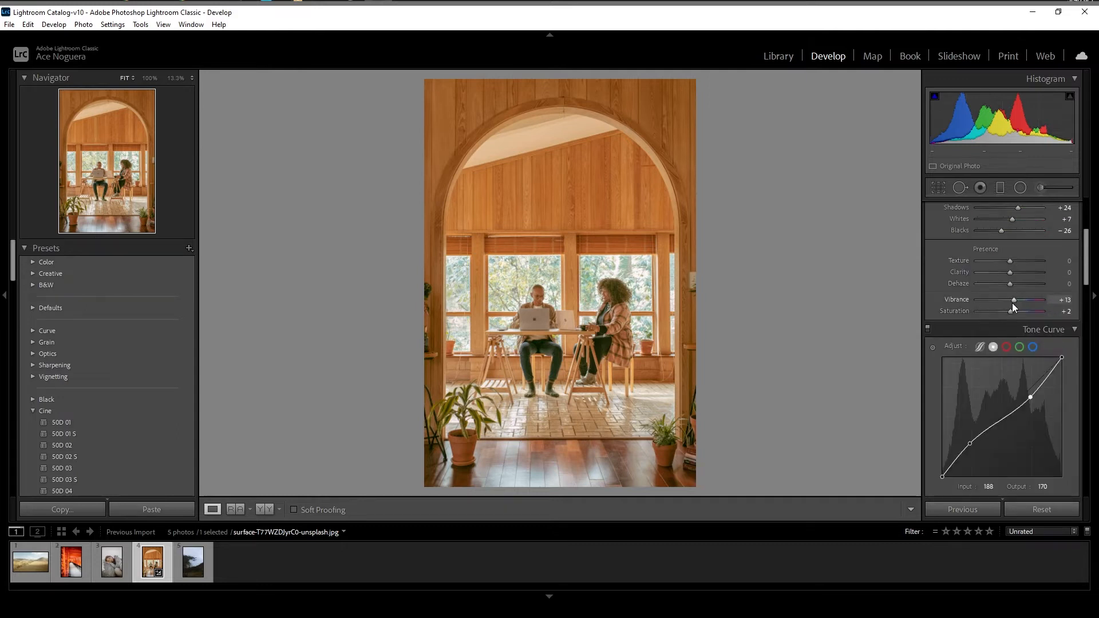
left_click_drag(1012, 299, 1008, 299)
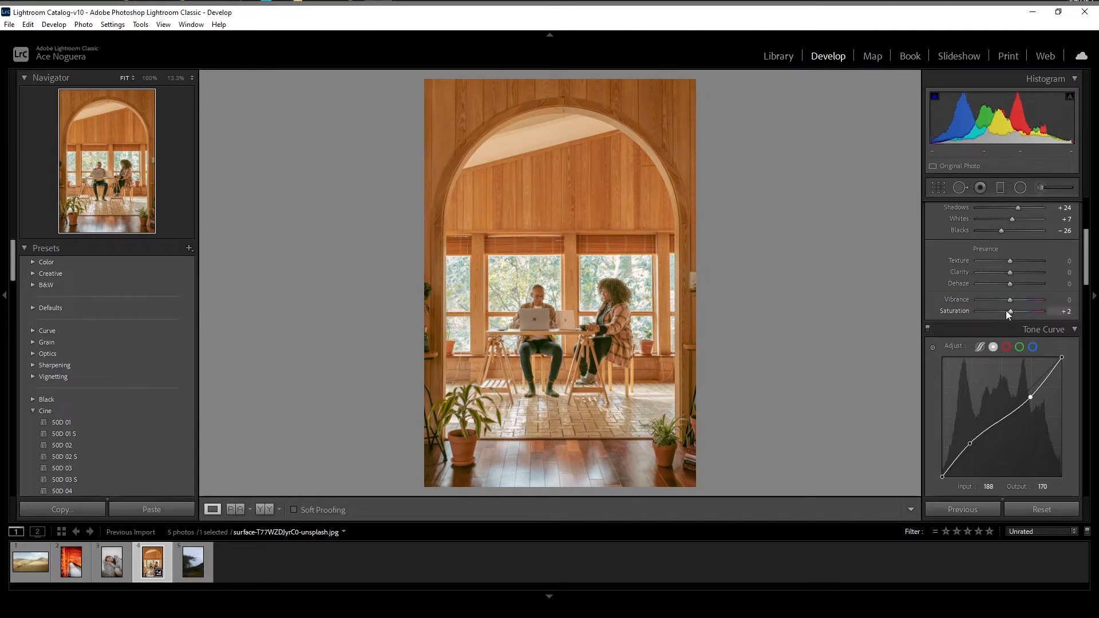
scroll(1005, 312, "up", 3)
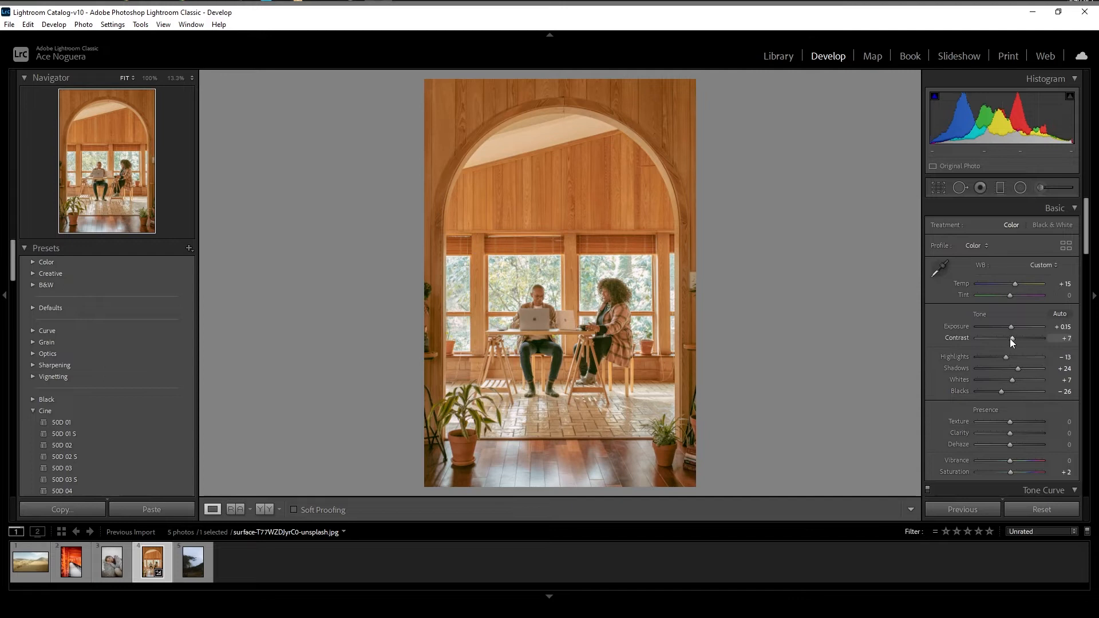
double_click(1011, 336)
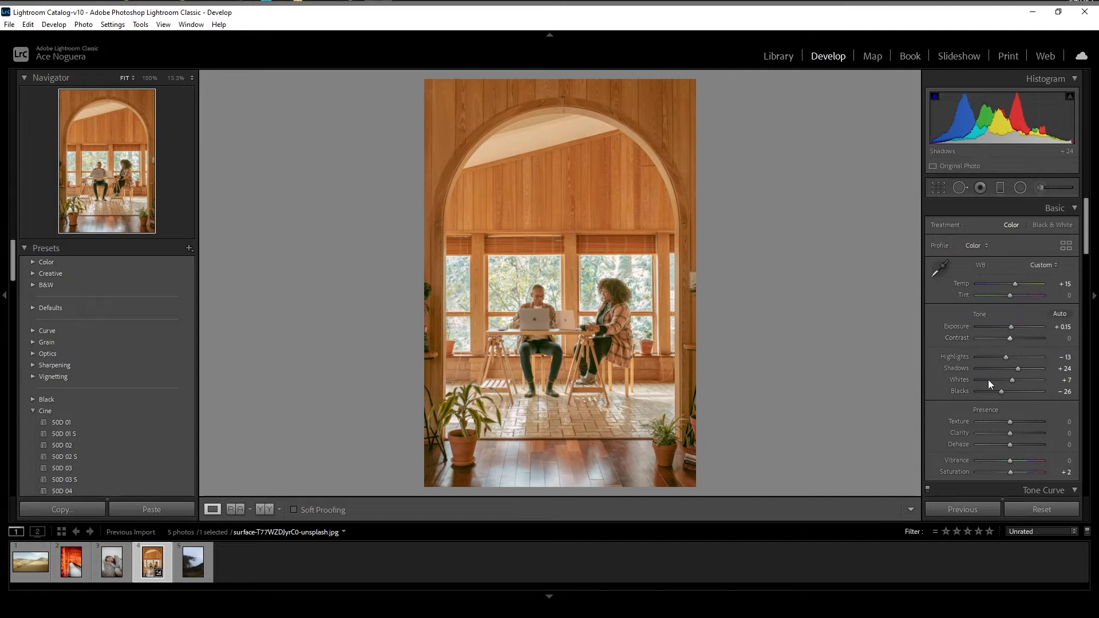
double_click(1007, 358)
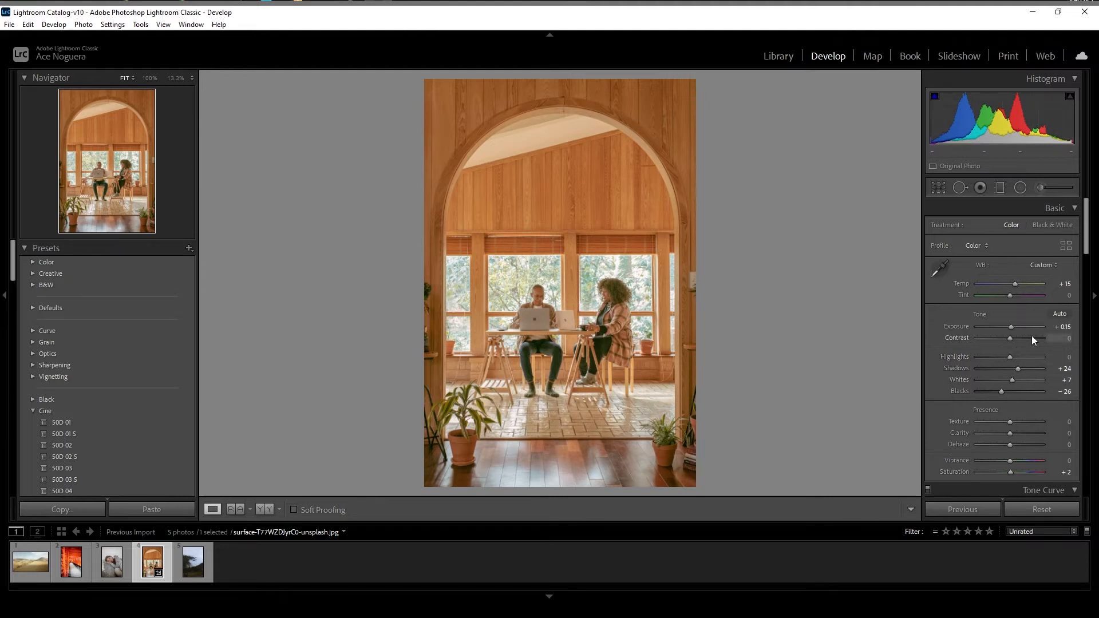
Switch to the next photo, the misty mountain landscape, for editing
scroll(1002, 349, "down", 2)
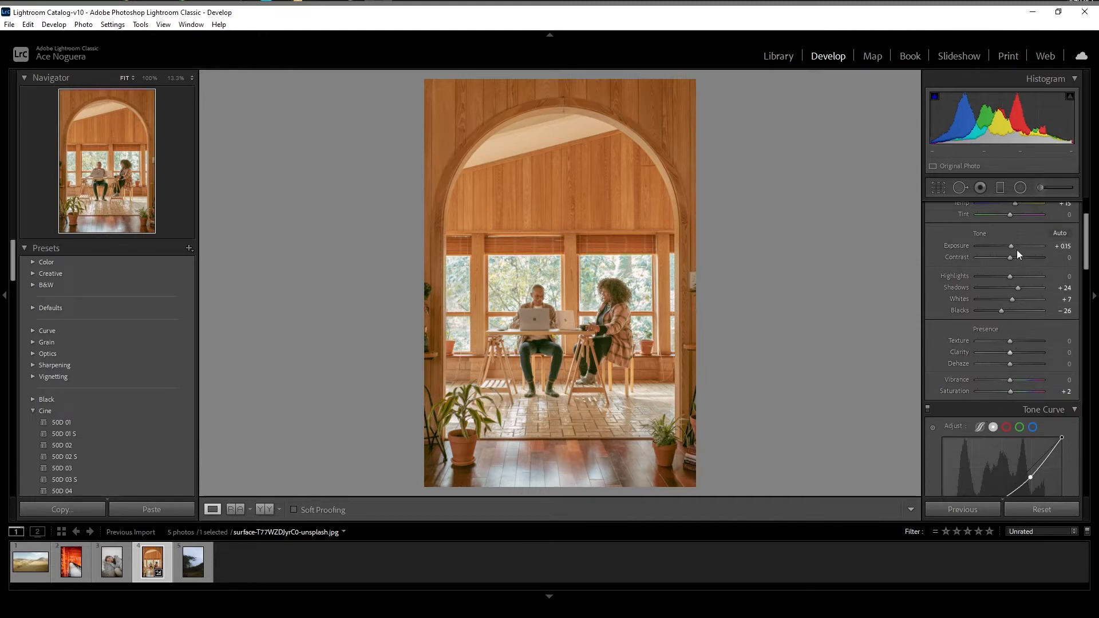
key("Right")
scroll(977, 291, "up", 2)
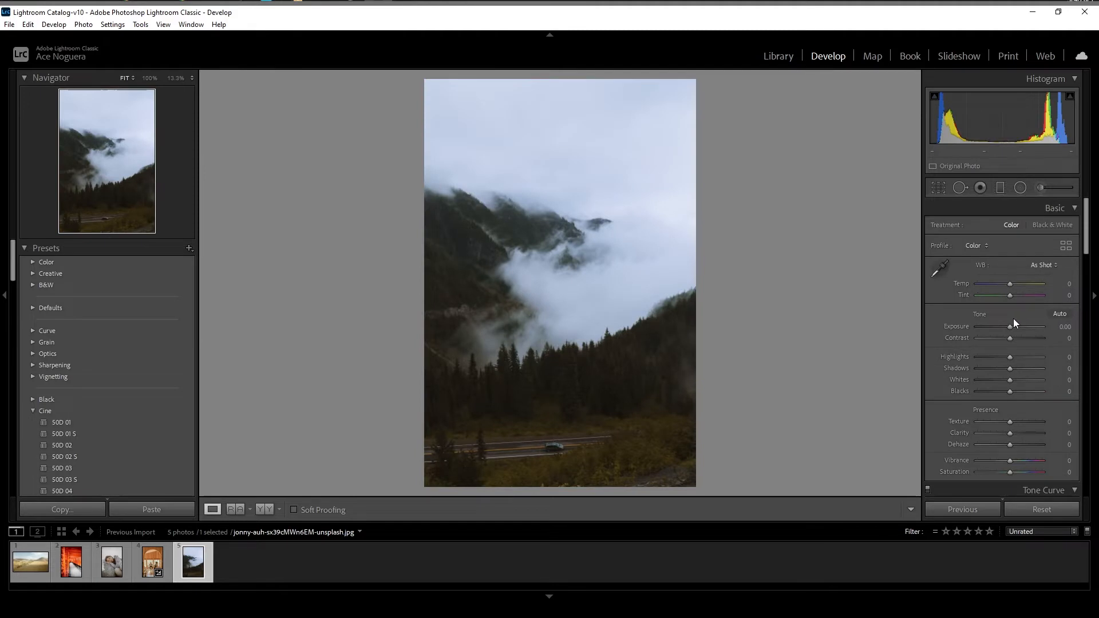
Rotate the mountain photo's crop slightly to an angle of 0.21 and apply it
left_click(939, 186)
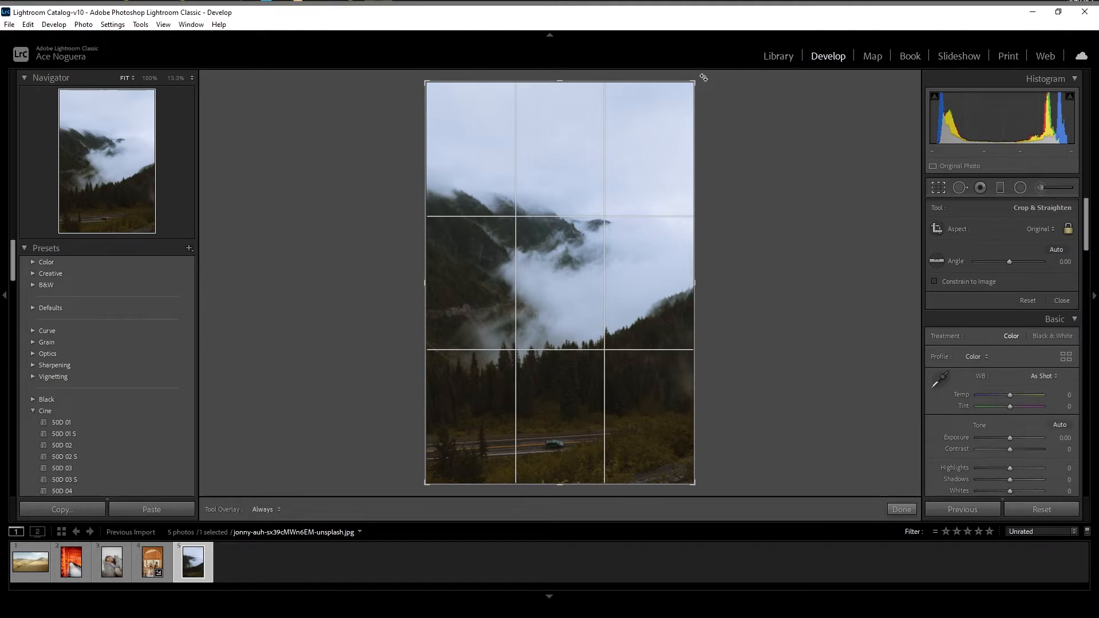
left_click_drag(703, 77, 703, 77)
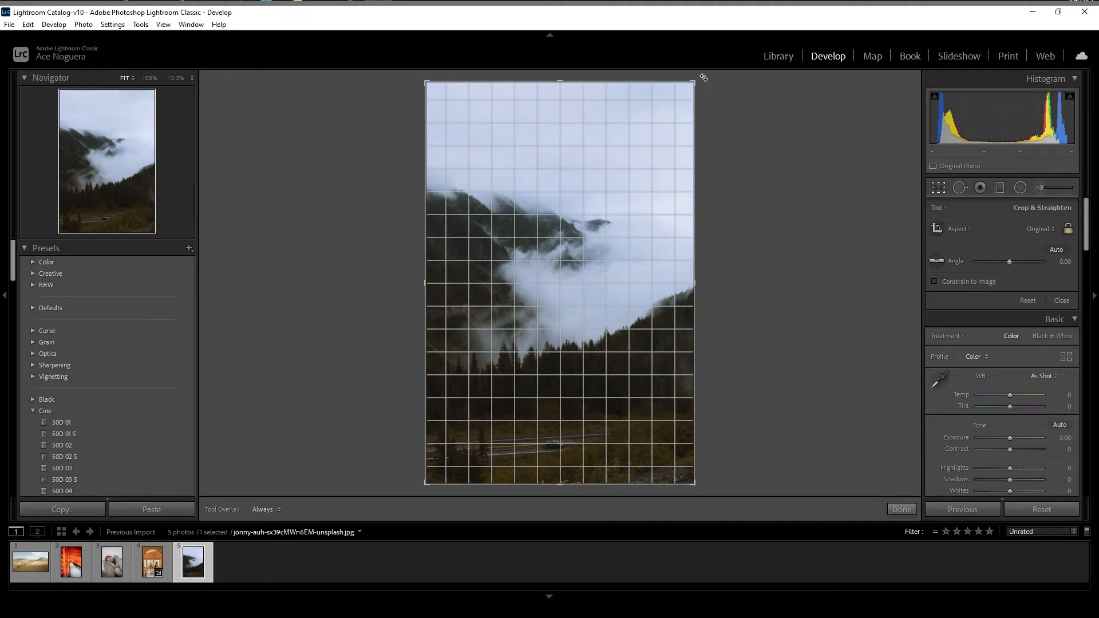
key("Return")
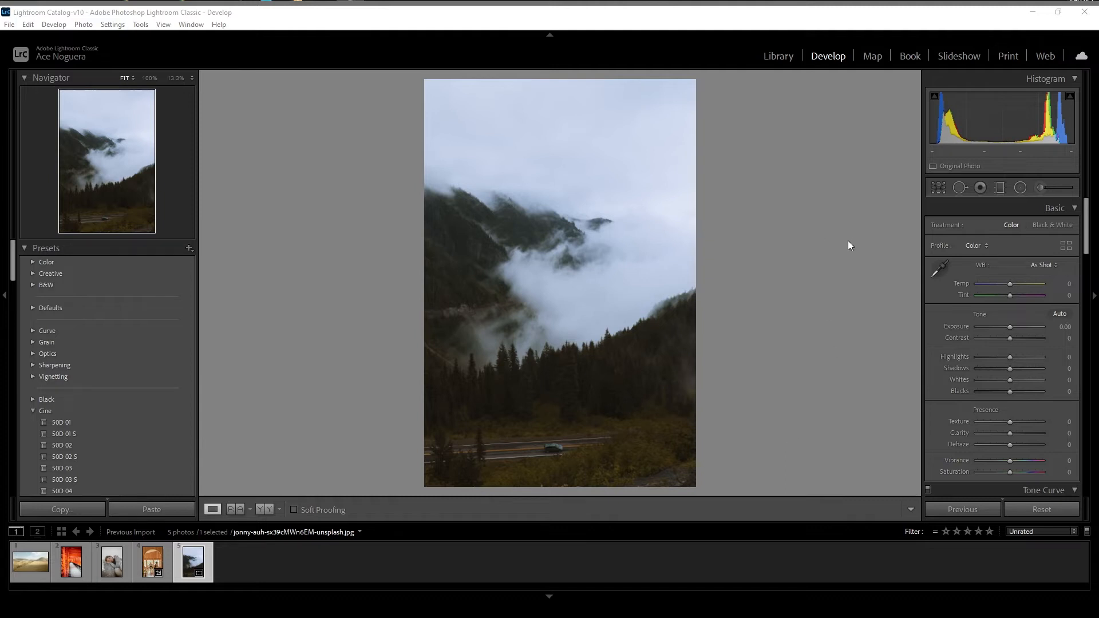
Try levelling the road by rotating the crop freehand to an angle of 3.87, and undo that rotation
left_click(937, 189)
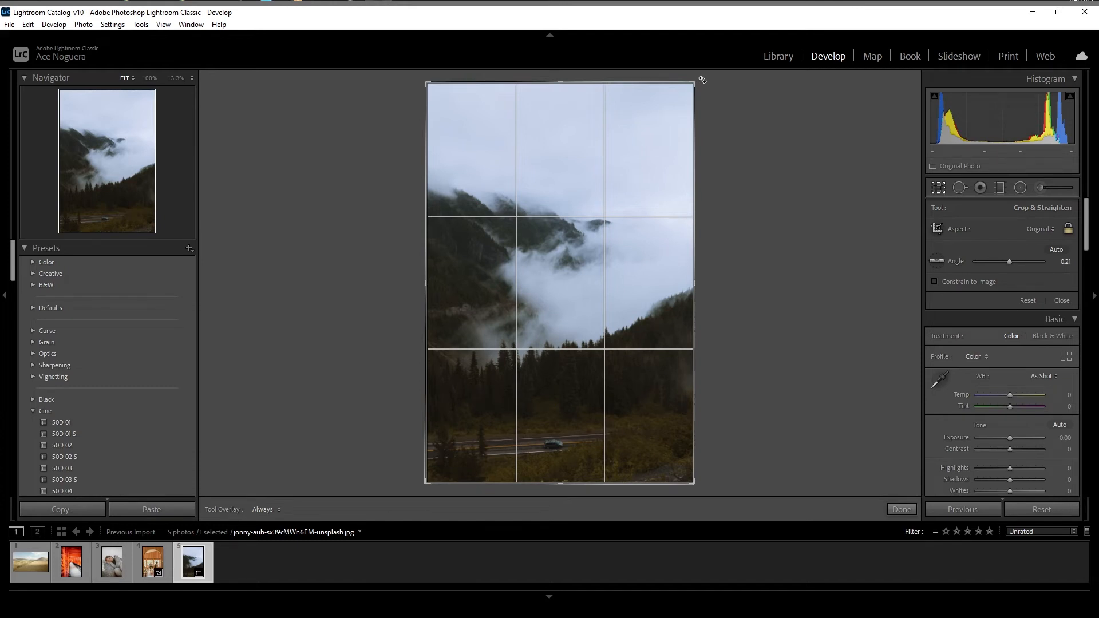
left_click_drag(702, 79, 702, 80)
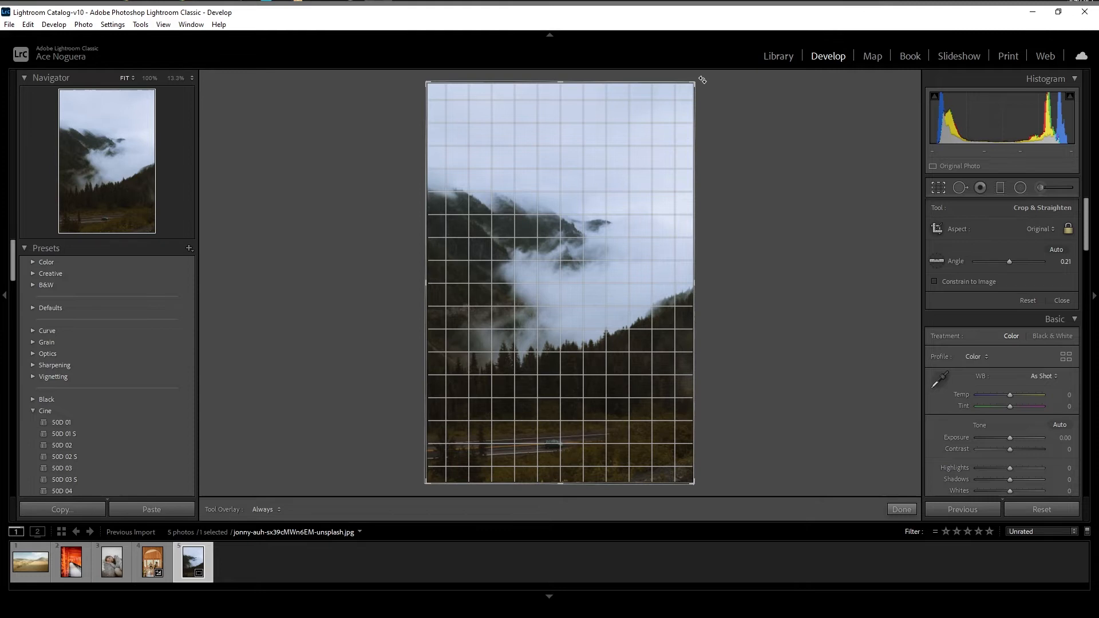
left_click_drag(702, 80, 718, 85)
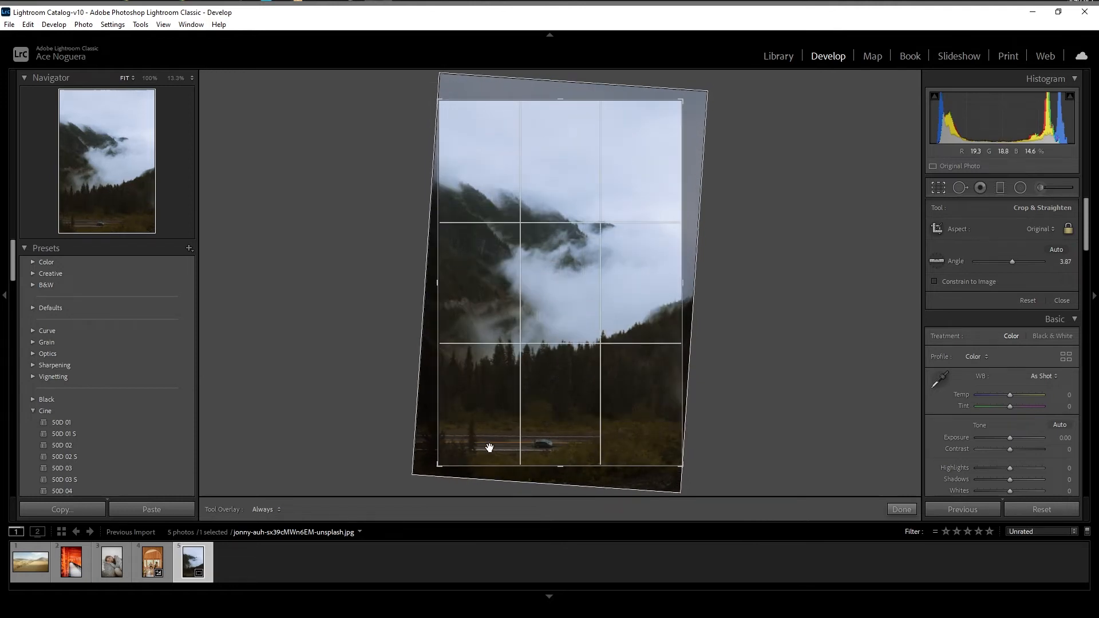
left_click(897, 509)
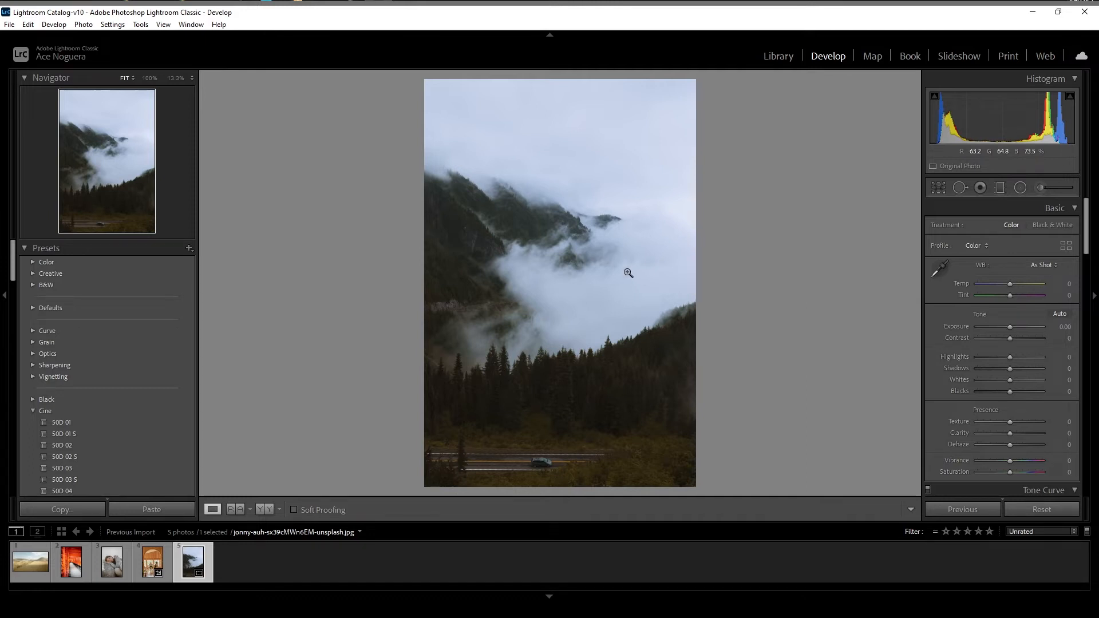
key("ctrl+z")
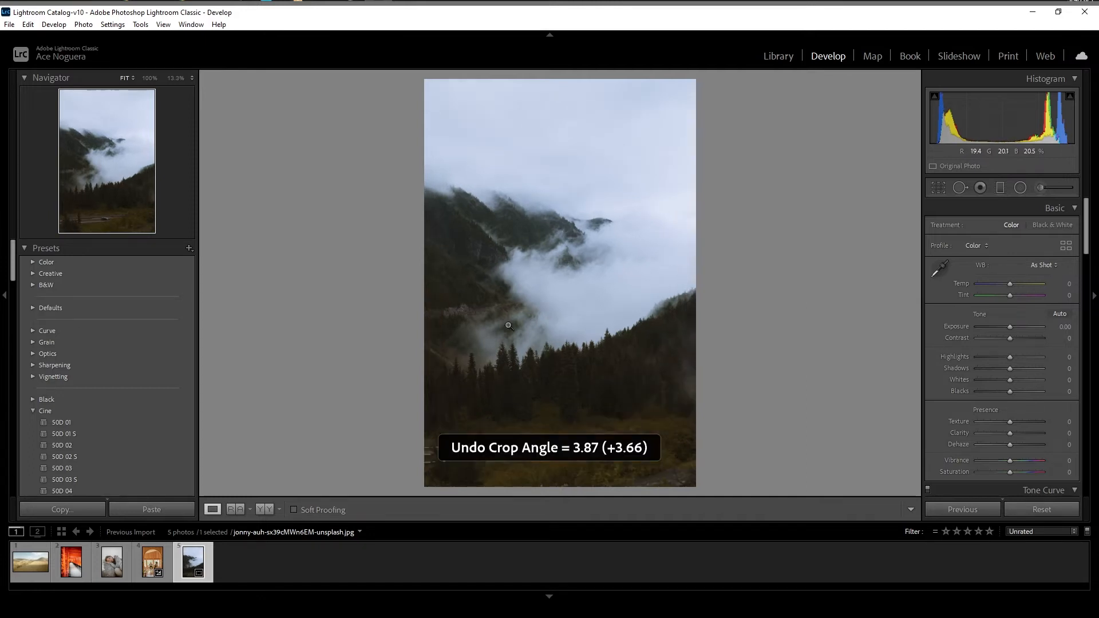
Level the mountain photo with the Straighten tool along the road, for a crop angle of about 4.57, and apply the crop
left_click(931, 186)
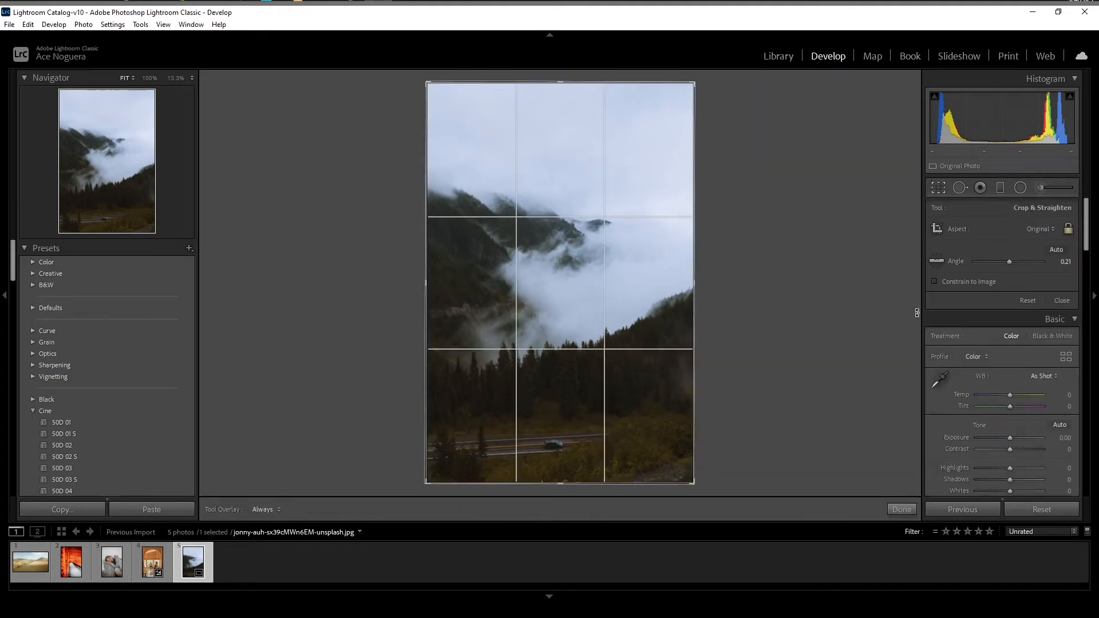
left_click(937, 262)
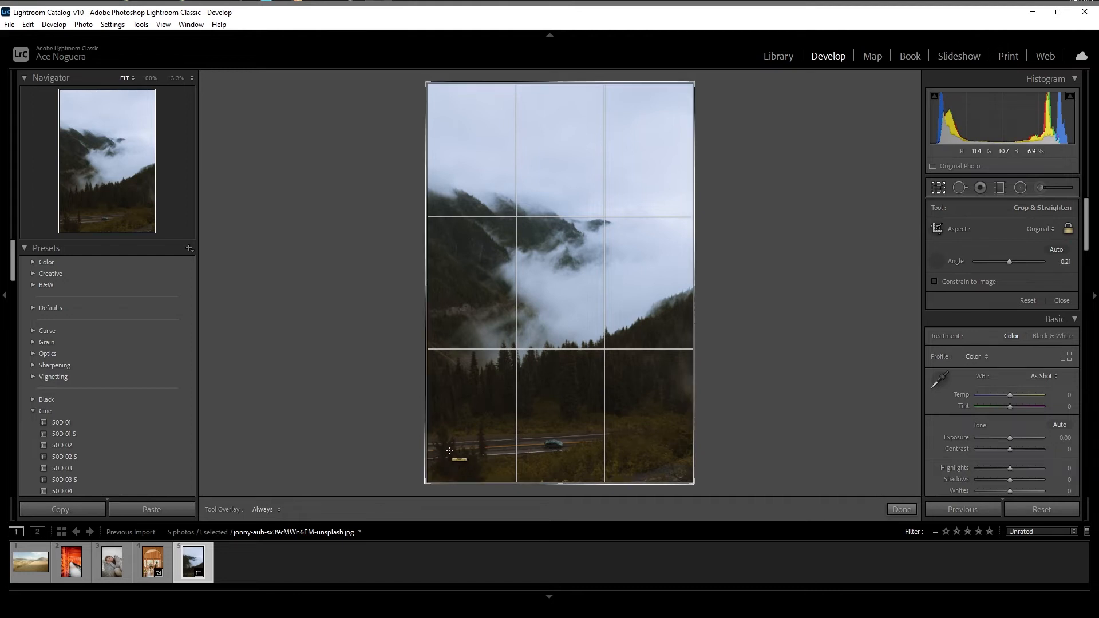
left_click_drag(499, 446, 629, 437)
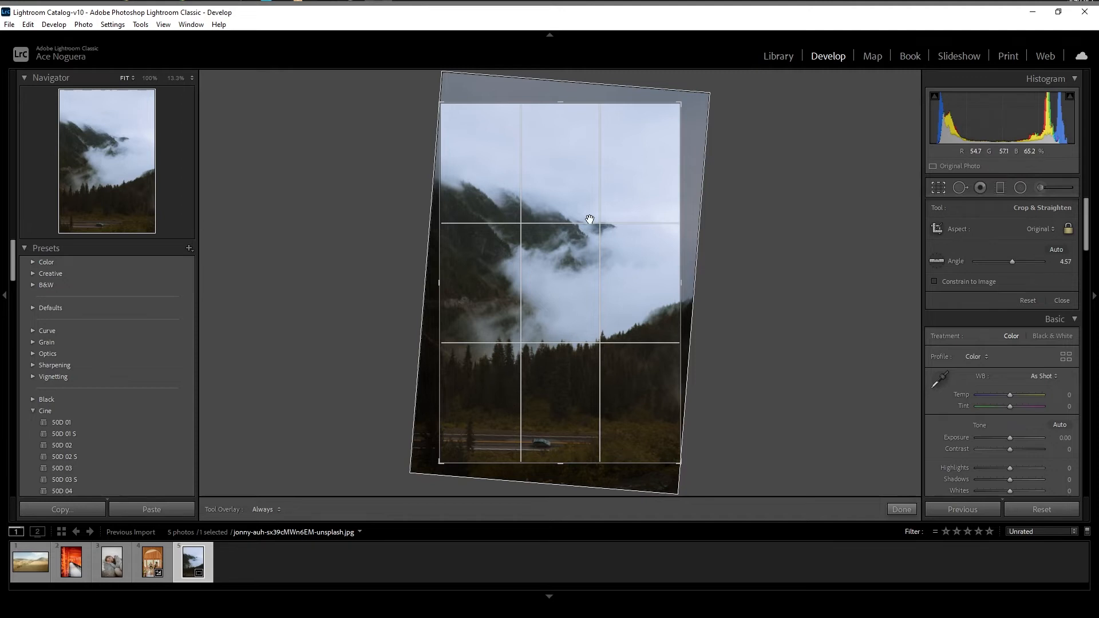
left_click(902, 510)
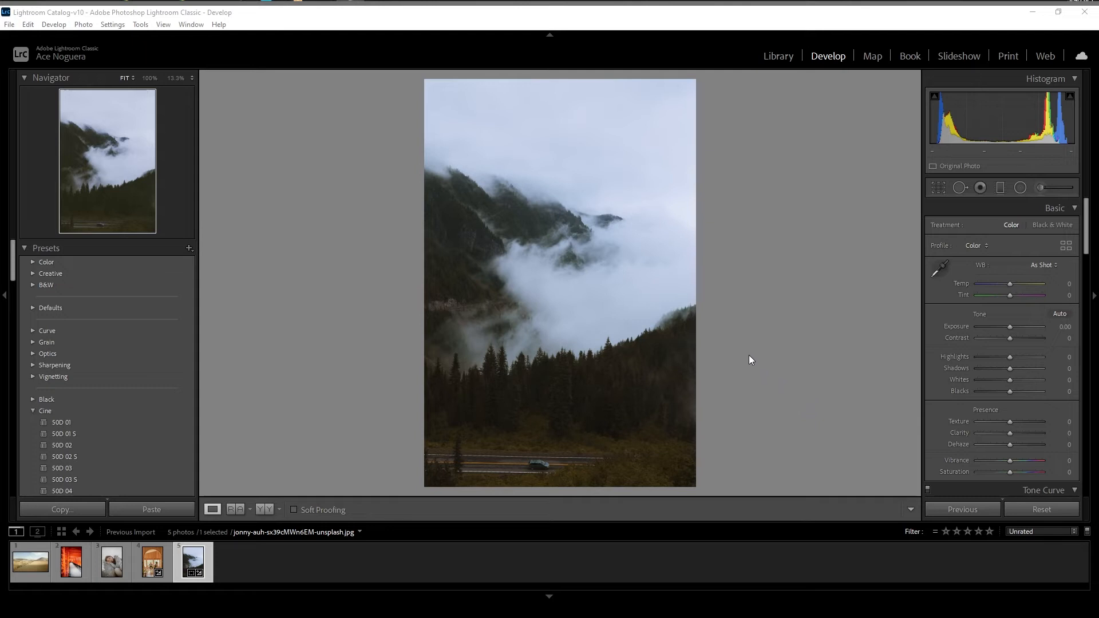
Set up a new Adjustment Brush with Feather 65 and Auto Mask enabled
left_click(1039, 194)
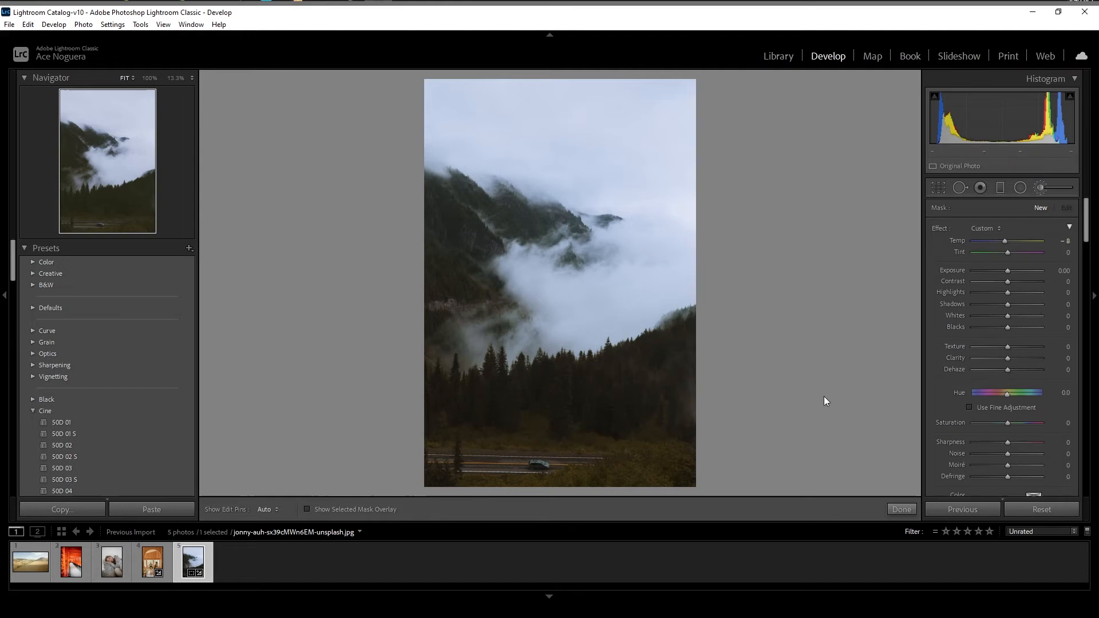
scroll(952, 348, "down", 5)
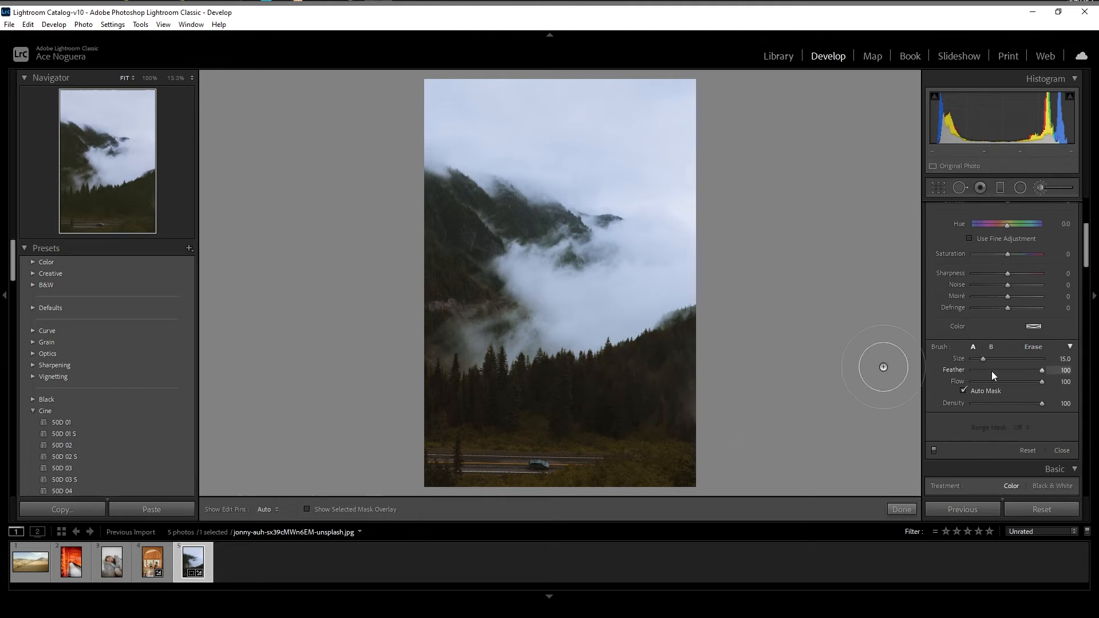
left_click_drag(1018, 369, 993, 365)
left_click(963, 389)
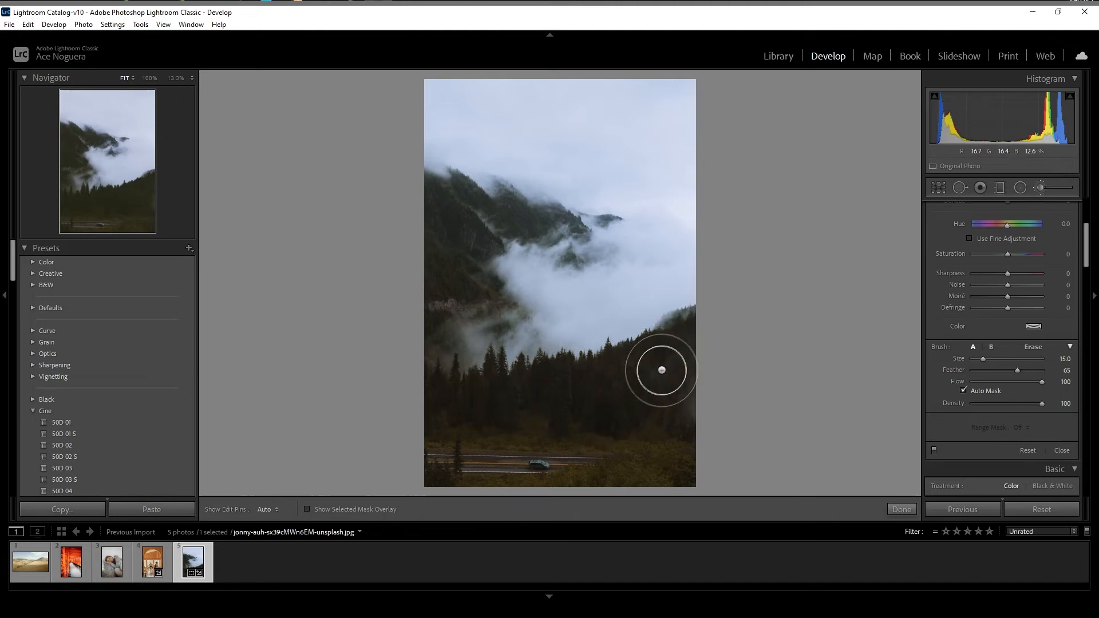
Paint a brush mask across the dark forest, using the selected mask overlay to cover the missed area at the photo's left edge
key("h")
mouse_move(486, 414)
left_mouse_down()
mouse_move(657, 412)
mouse_move(702, 372)
mouse_move(683, 372)
left_mouse_up()
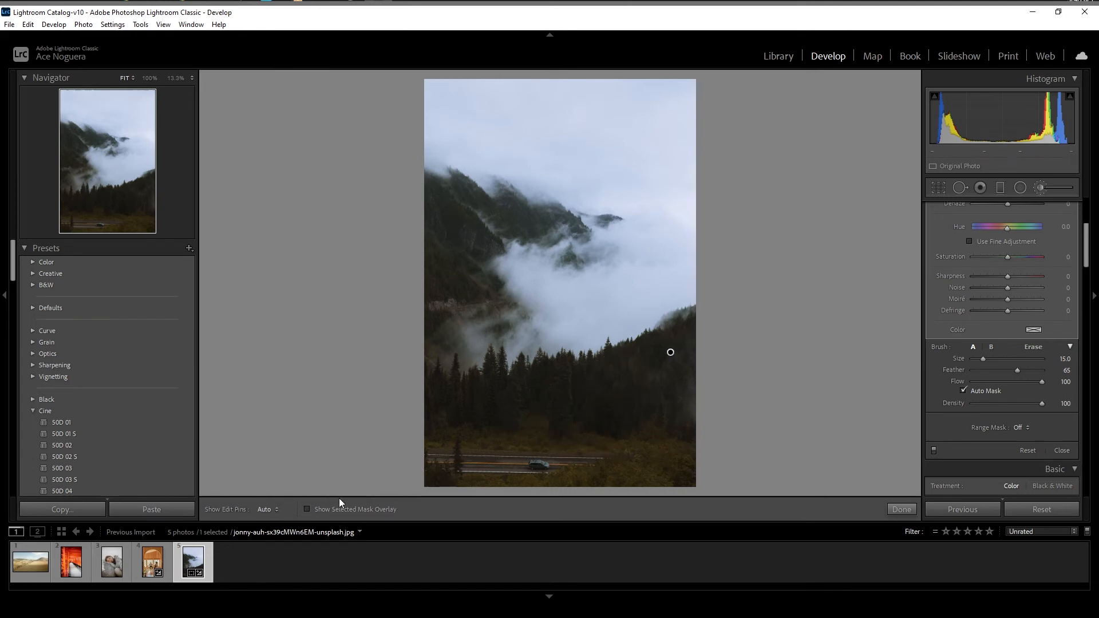
left_click(307, 509)
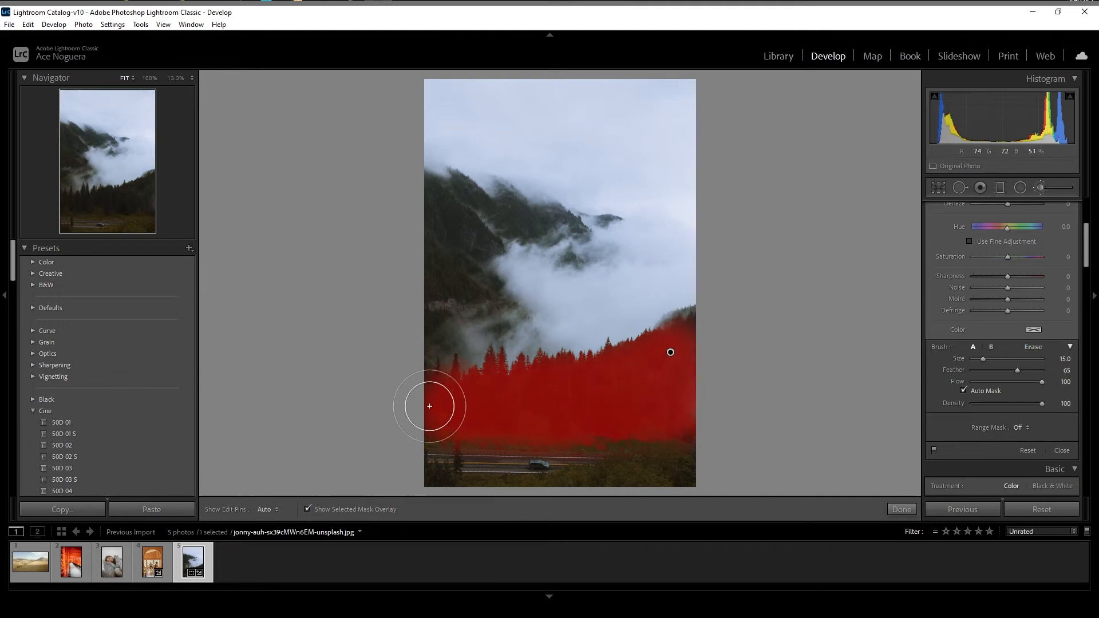
left_click_drag(421, 388, 427, 405)
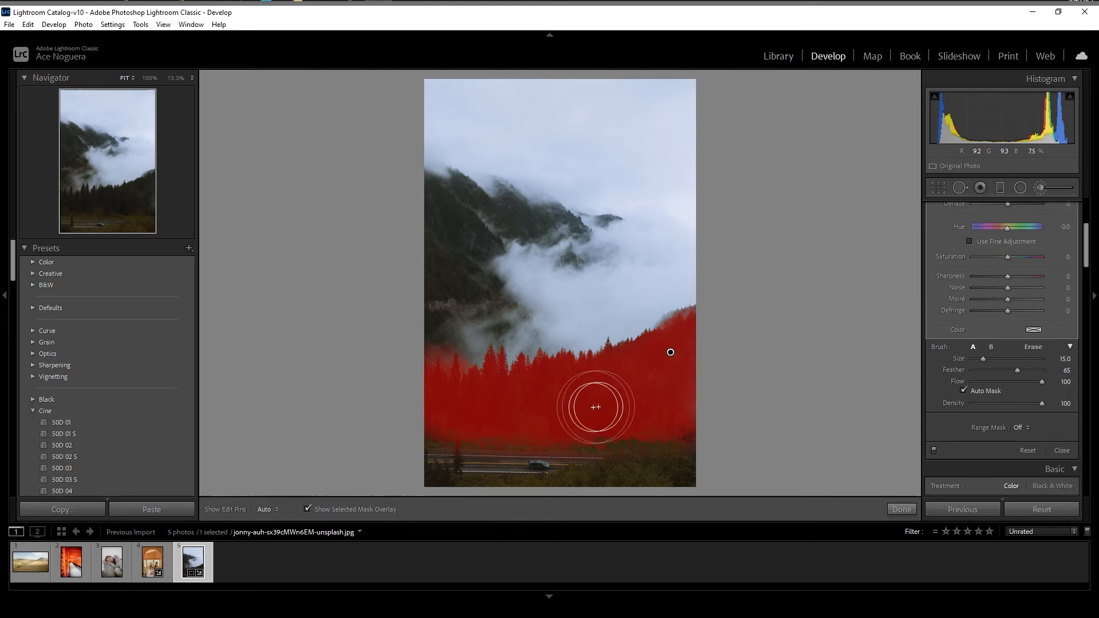
Hide the mask overlay and raise the forest mask's Exposure to 0.60
left_click(306, 509)
scroll(970, 329, "up", 3)
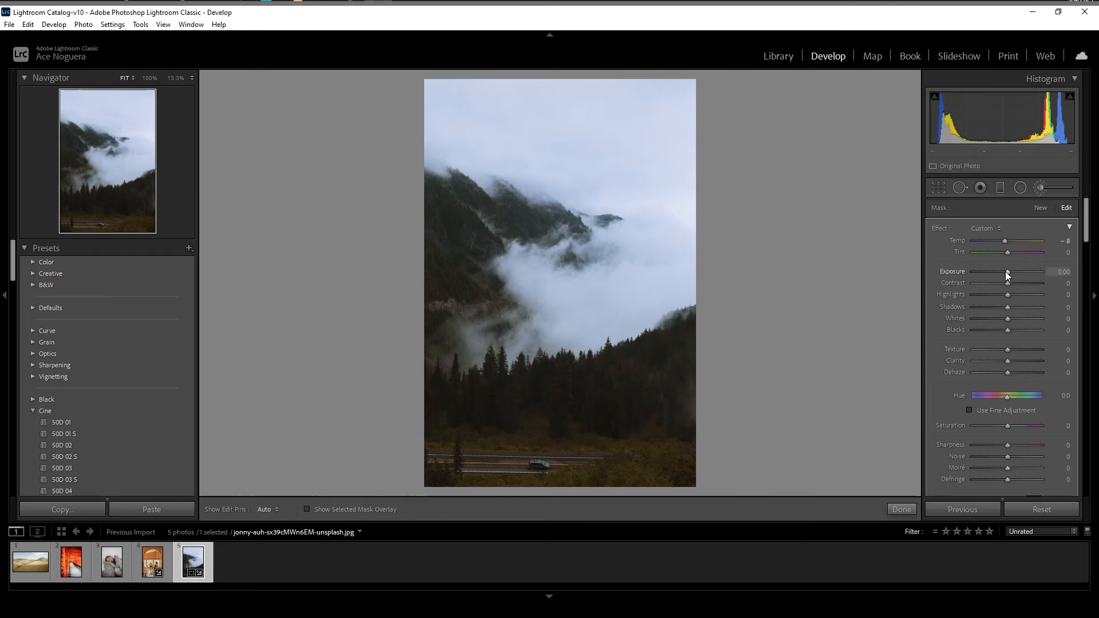
scroll(1005, 271, "up", 7)
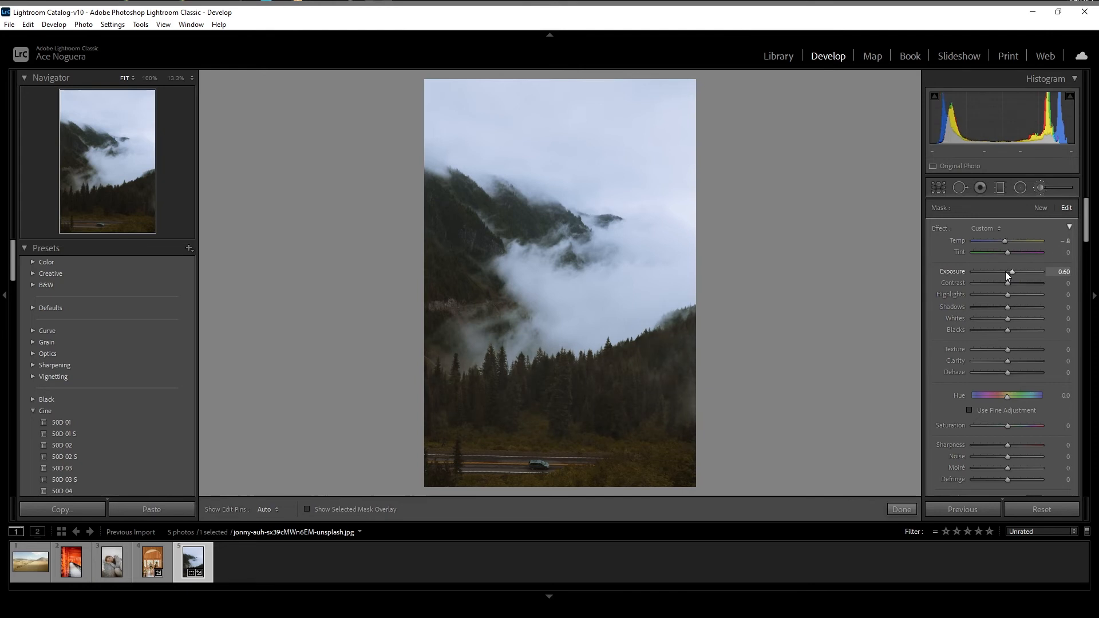
Raise the forest brush mask's Exposure to 0.90
scroll(1005, 271, "up", 2)
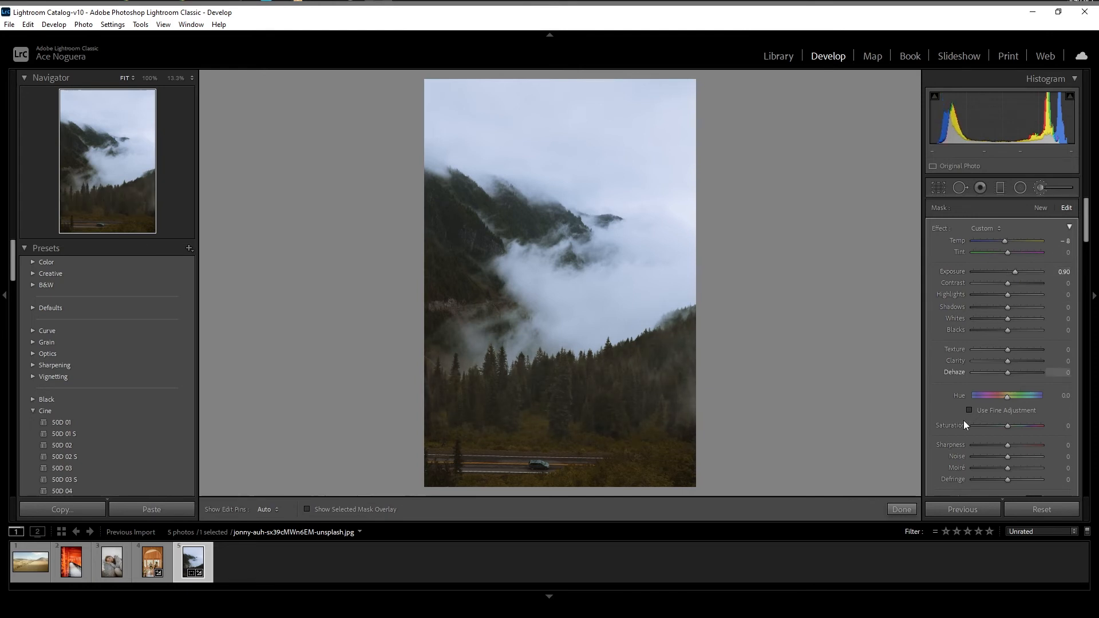
scroll(1005, 255, "down", 11)
left_click_drag(1000, 254, 977, 248)
scroll(996, 260, "up", 2)
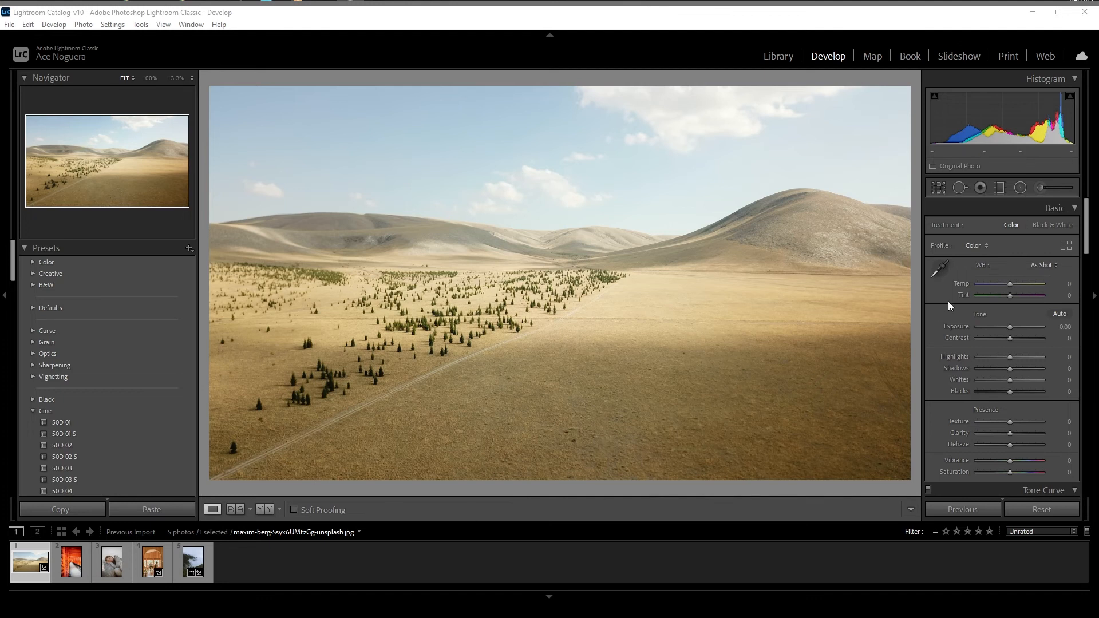
Try a global Saturation of +77 on the desert photo, and reset it to its default
scroll(966, 290, "down", 3)
scroll(956, 305, "down", 10)
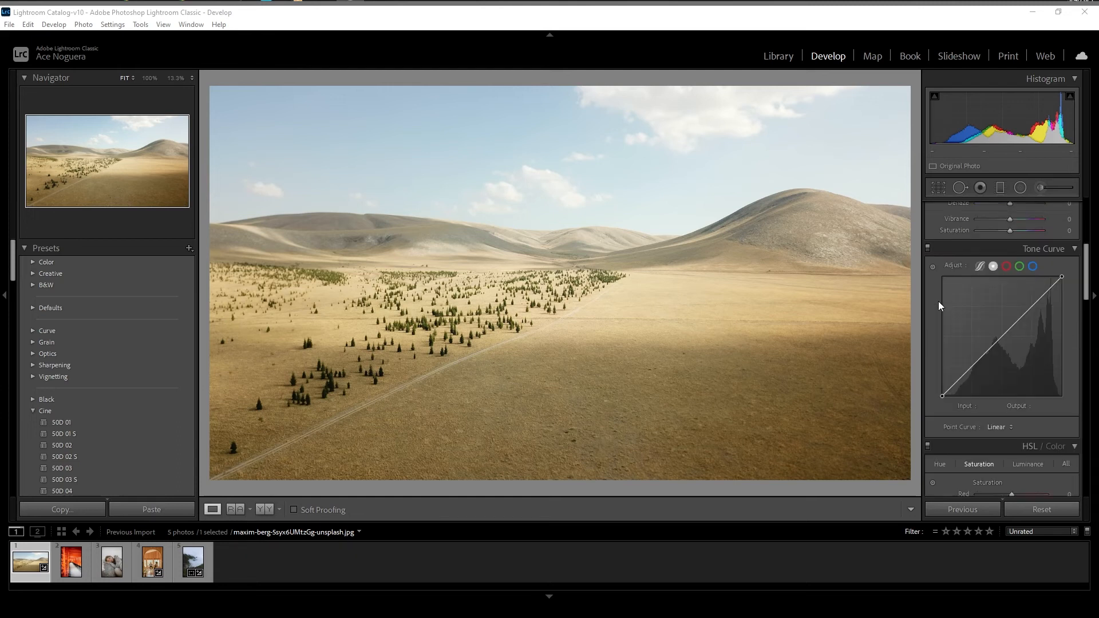
scroll(964, 330, "up", 12)
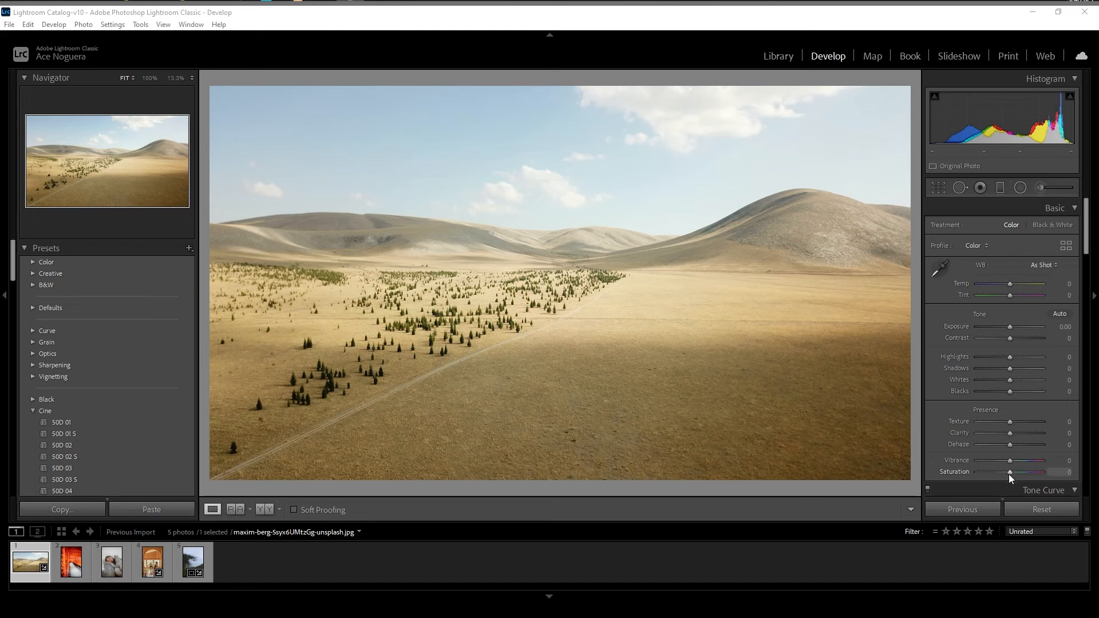
left_click(1035, 473)
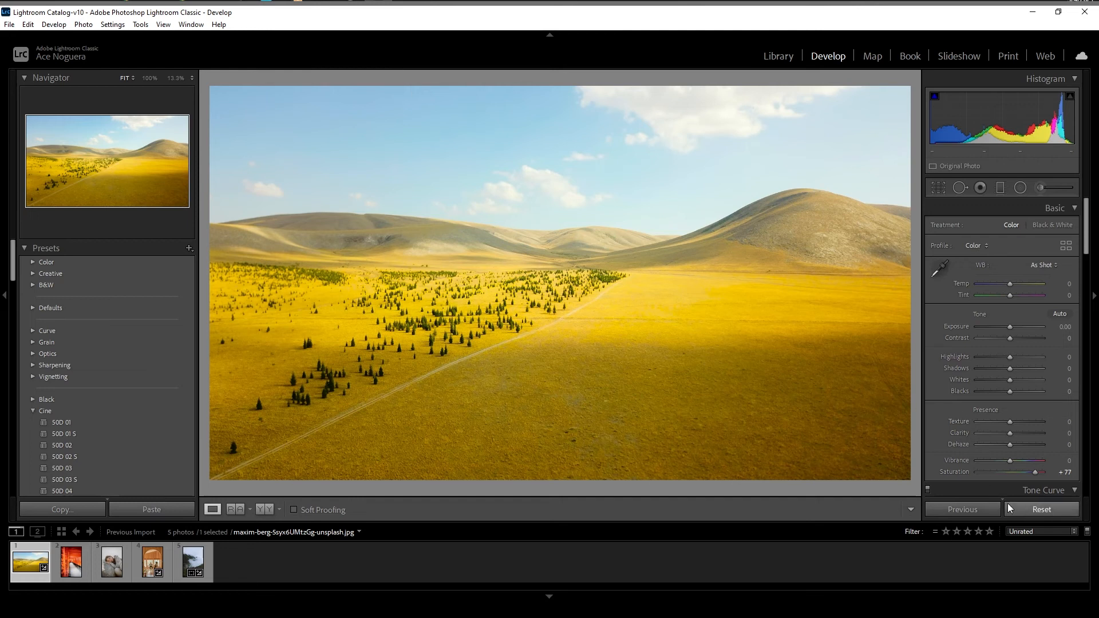
double_click(1034, 475)
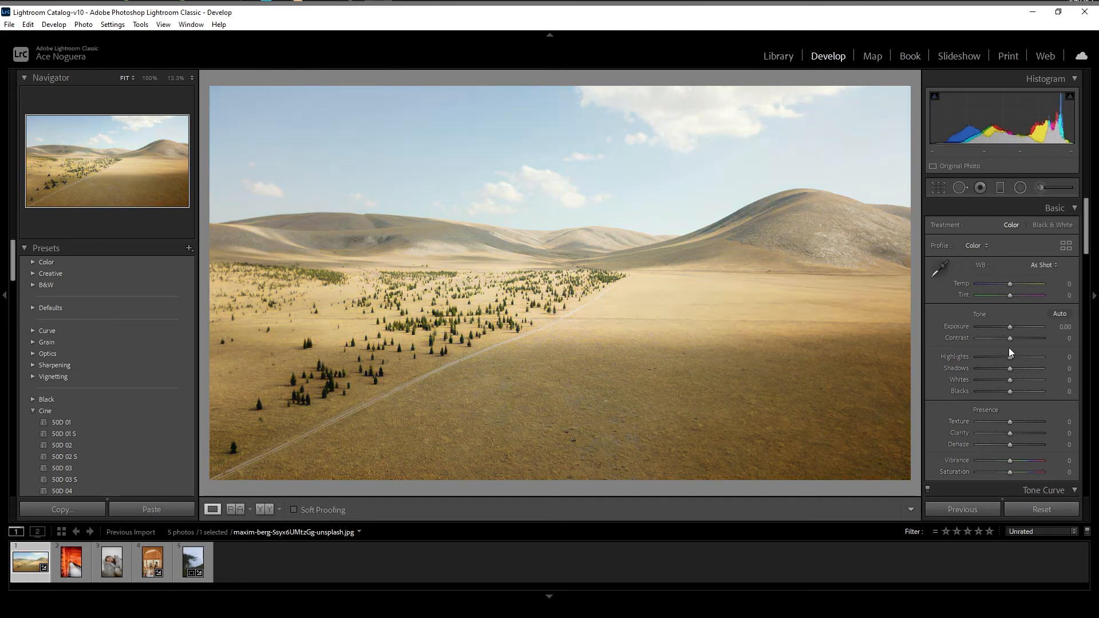
Boost the sky's saturation with the HSL targeted adjustment tool, bringing Aqua to +23 and Blue to +98
scroll(938, 304, "down", 10)
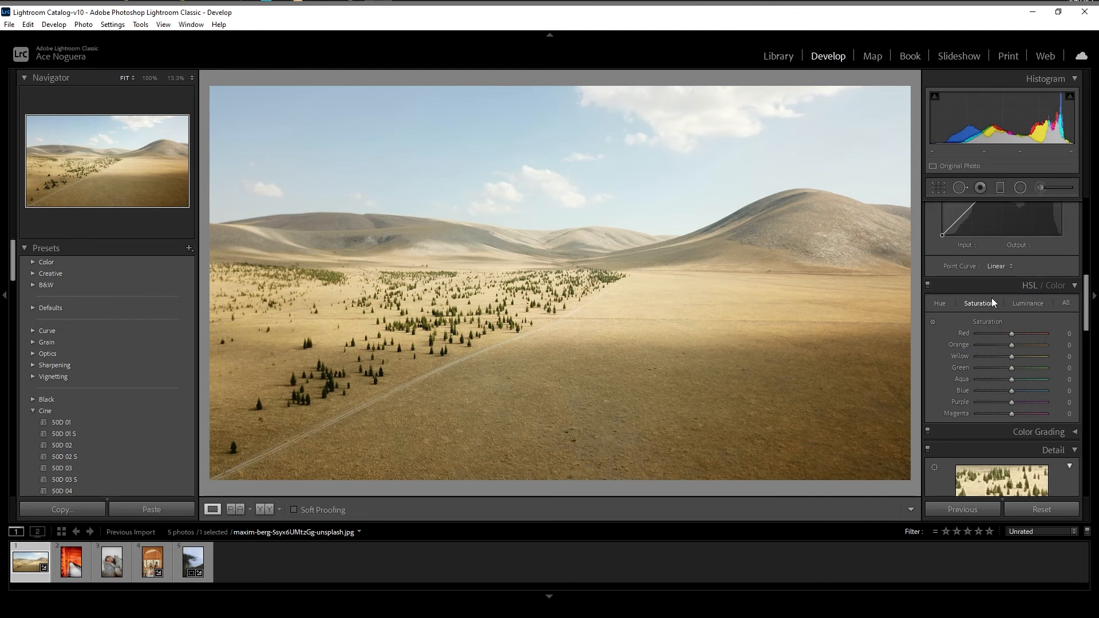
left_click(933, 322)
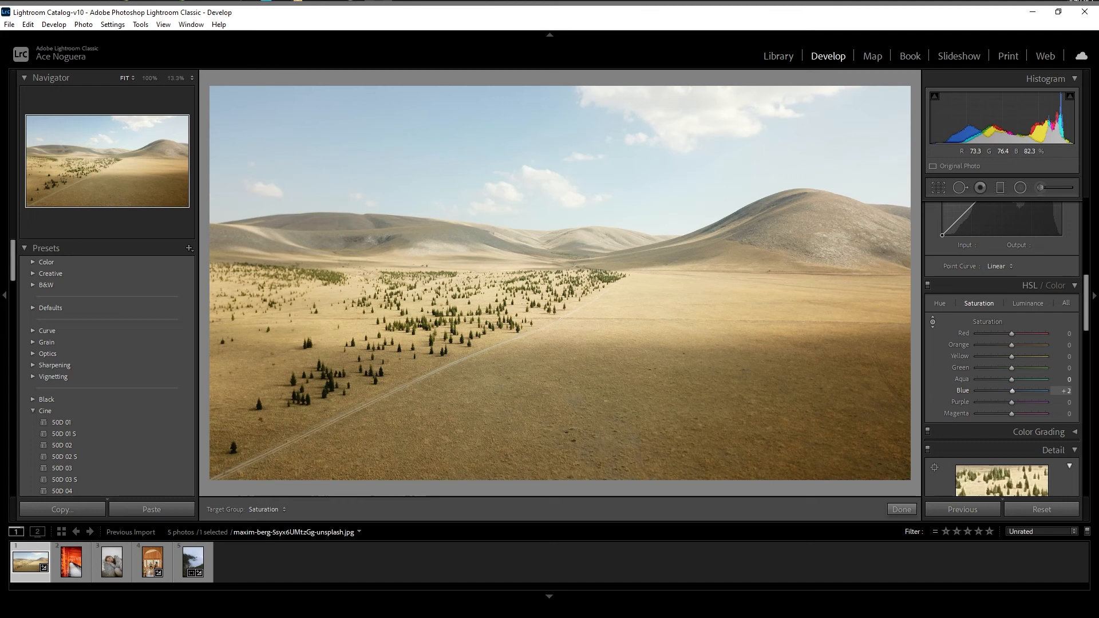
left_click_drag(366, 137, 366, 136)
left_click_drag(366, 136, 367, 103)
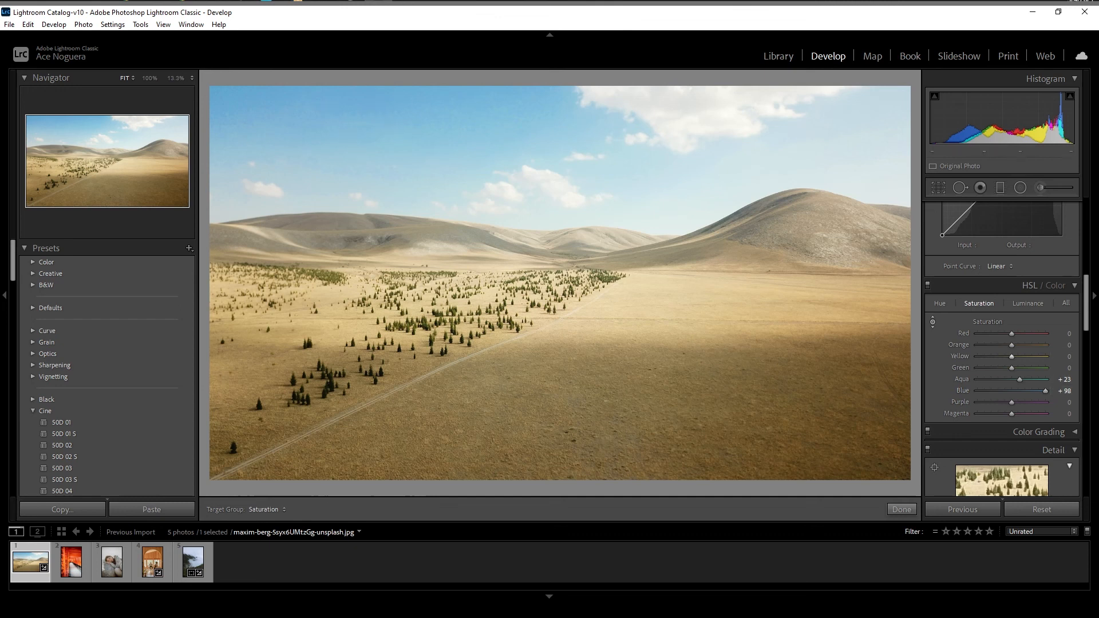
Shift the sky's hue towards teal with the HSL targeted adjustment tool, bringing Aqua to -7 and Blue to -49
left_click(942, 304)
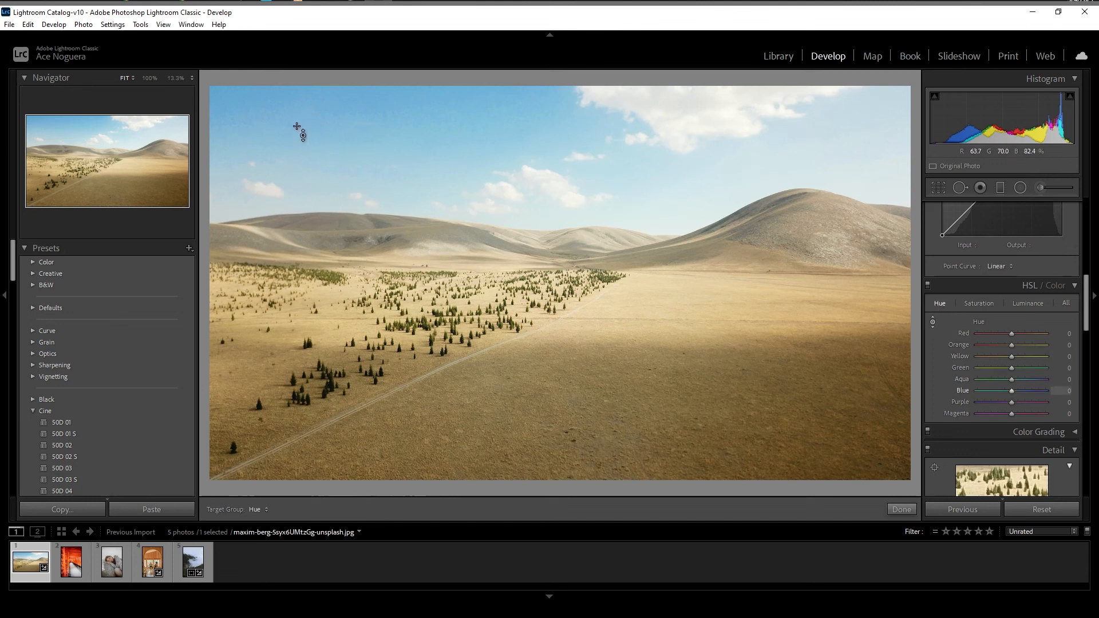
mouse_move(297, 128)
left_mouse_down()
mouse_move(297, 168)
mouse_move(297, 130)
left_mouse_up()
mouse_move(297, 166)
left_mouse_down()
mouse_move(297, 175)
mouse_move(297, 160)
left_mouse_up()
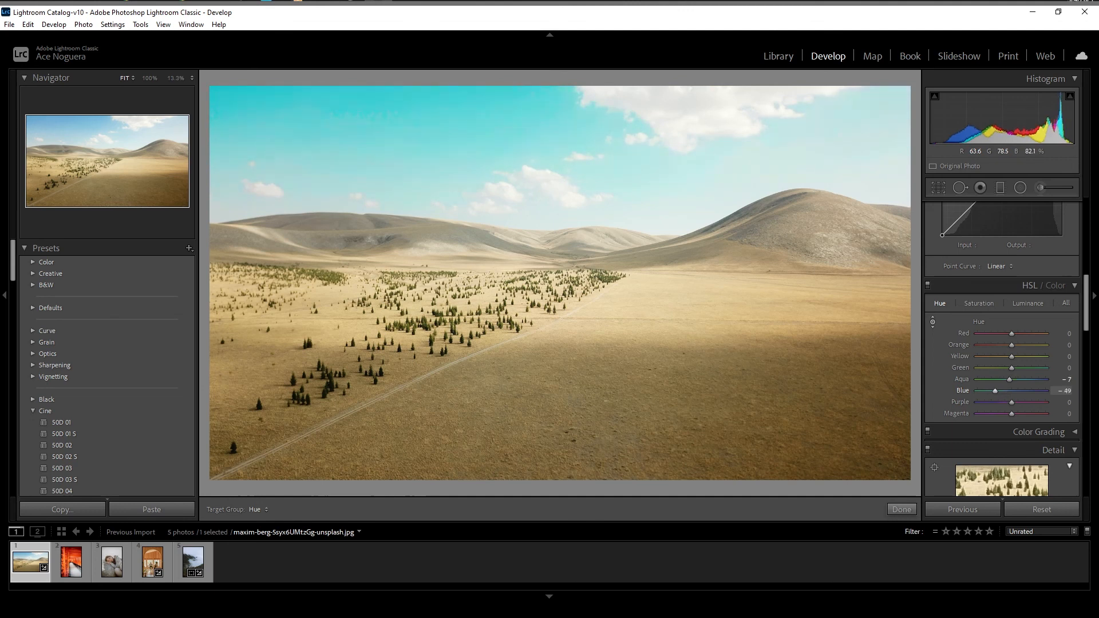